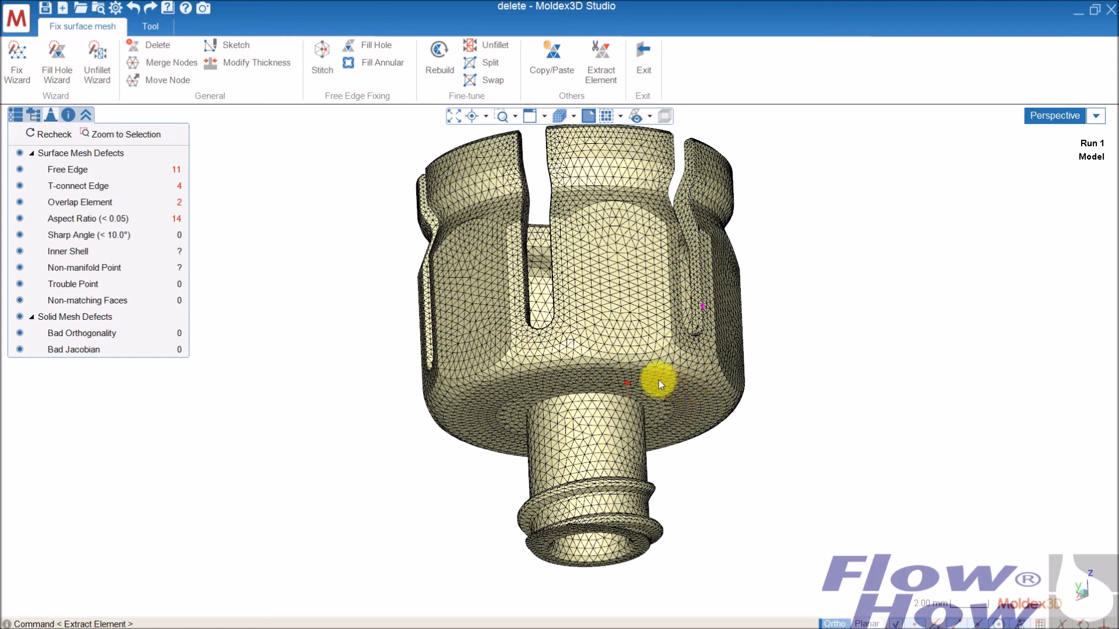
- Examine the slotted cap's surface mesh from several sides, including its slots, flat outer faces and neck
middle_click_drag(602, 335, 684, 294)
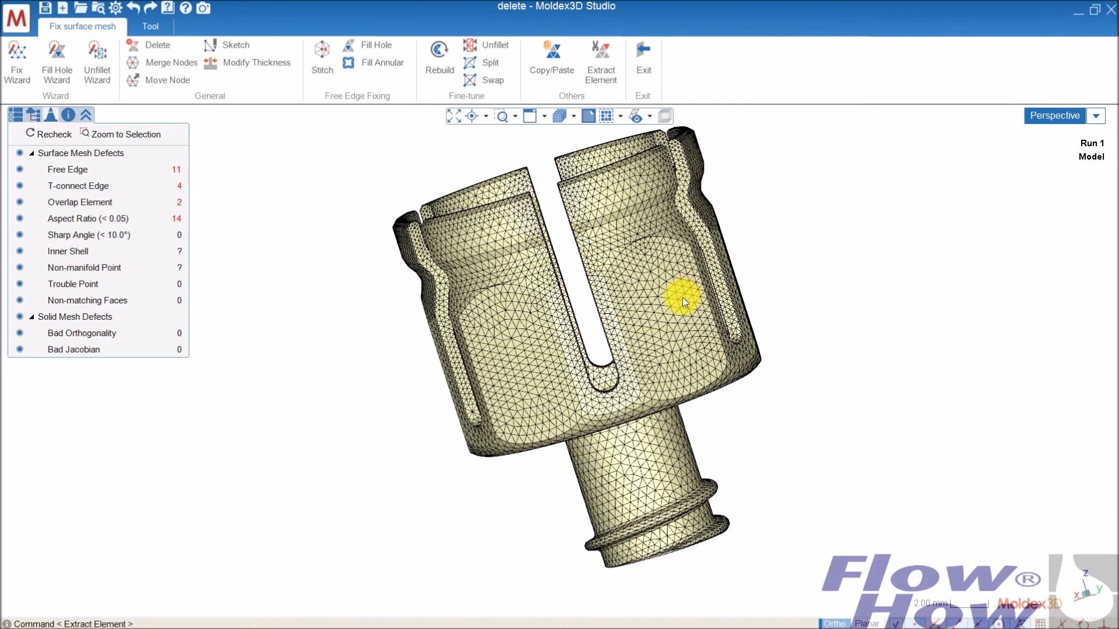
middle_click_drag(715, 320, 606, 280)
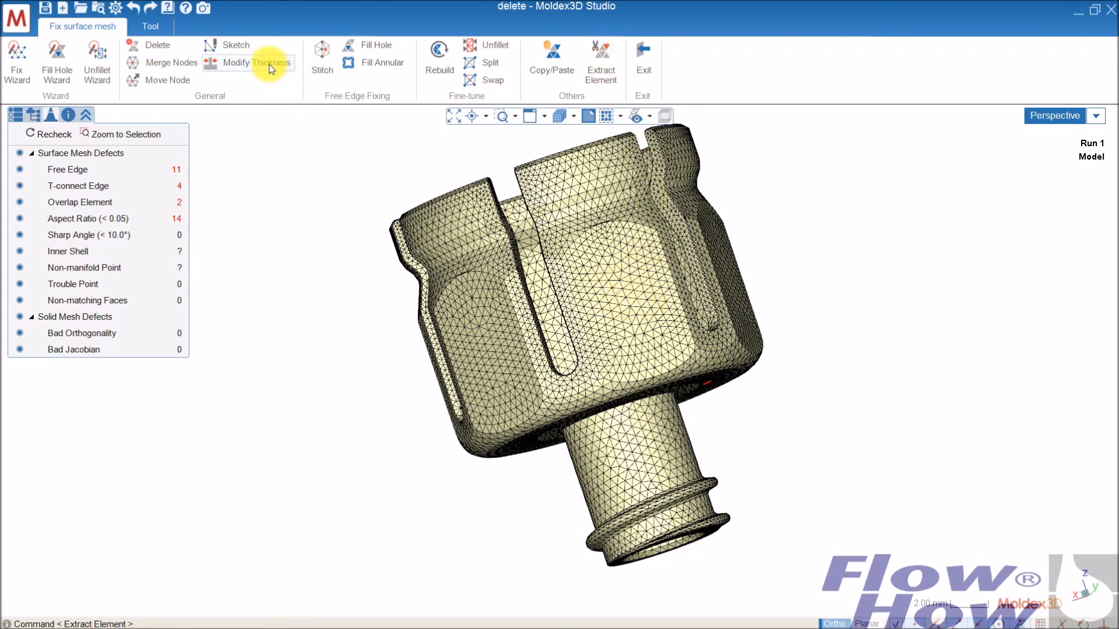
mouse_move(683, 356)
middle_mouse_down()
mouse_move(703, 397)
mouse_move(605, 350)
mouse_move(670, 369)
mouse_move(642, 325)
mouse_move(688, 276)
mouse_move(617, 357)
mouse_move(745, 325)
mouse_move(727, 314)
mouse_move(638, 334)
mouse_move(532, 390)
mouse_move(670, 295)
mouse_move(629, 365)
mouse_move(658, 396)
mouse_move(624, 347)
mouse_move(642, 348)
mouse_move(590, 370)
mouse_move(722, 312)
mouse_move(546, 290)
mouse_move(642, 299)
mouse_move(614, 292)
mouse_move(615, 277)
mouse_move(715, 264)
middle_mouse_up()
middle_click_drag(532, 262, 761, 274)
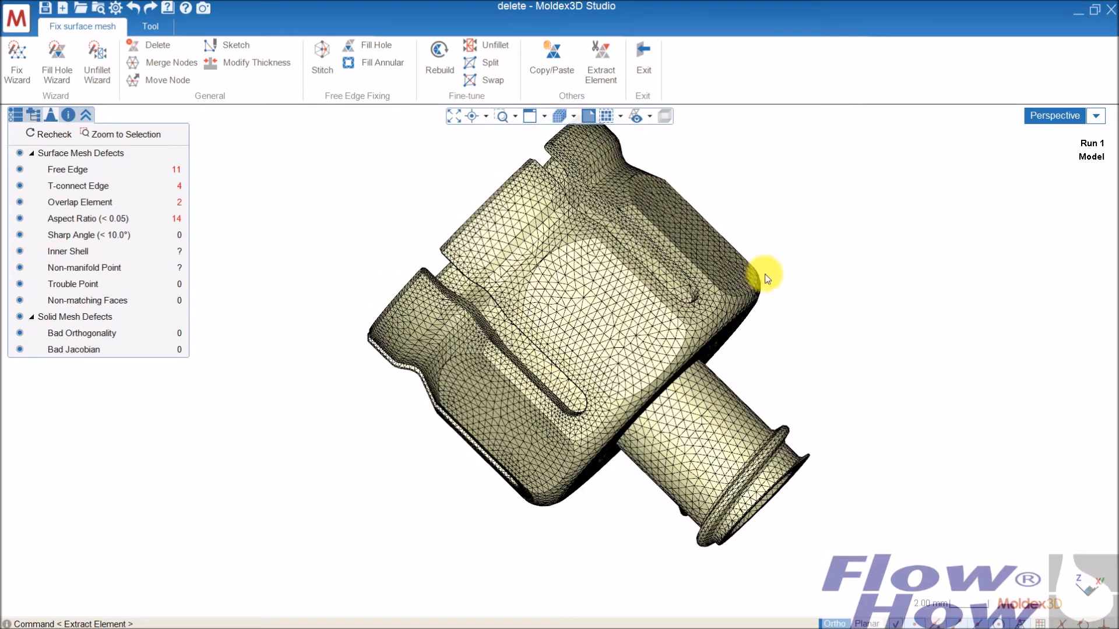
middle_click_drag(708, 250, 568, 282)
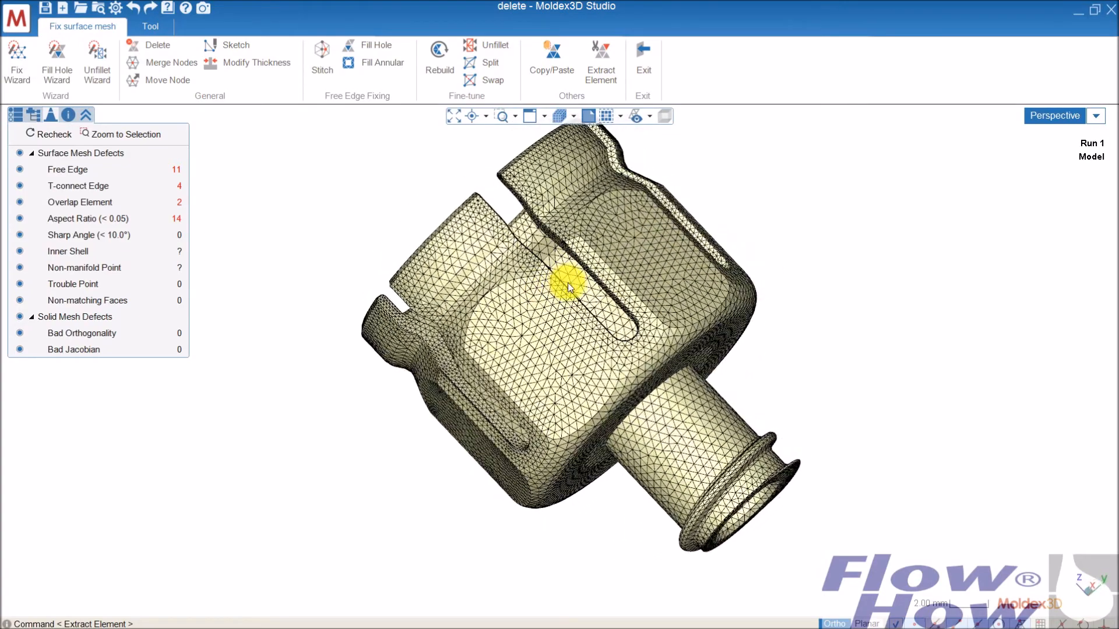
middle_click_drag(714, 284, 662, 243)
middle_click_drag(625, 298, 656, 297)
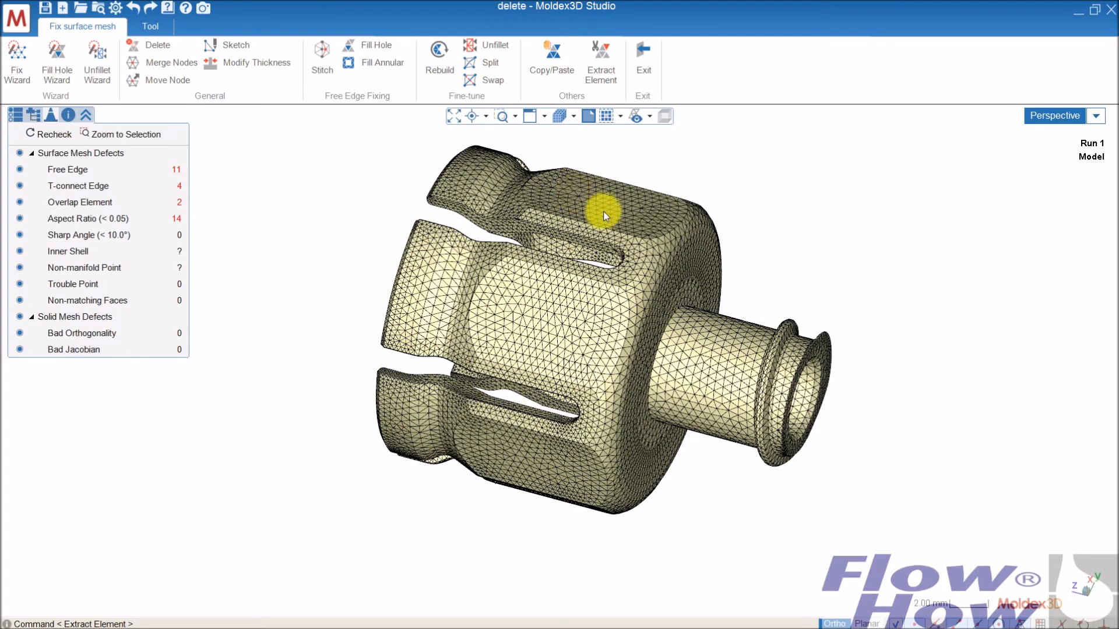
middle_click_drag(673, 285, 632, 222)
scroll(606, 218, "up", 5)
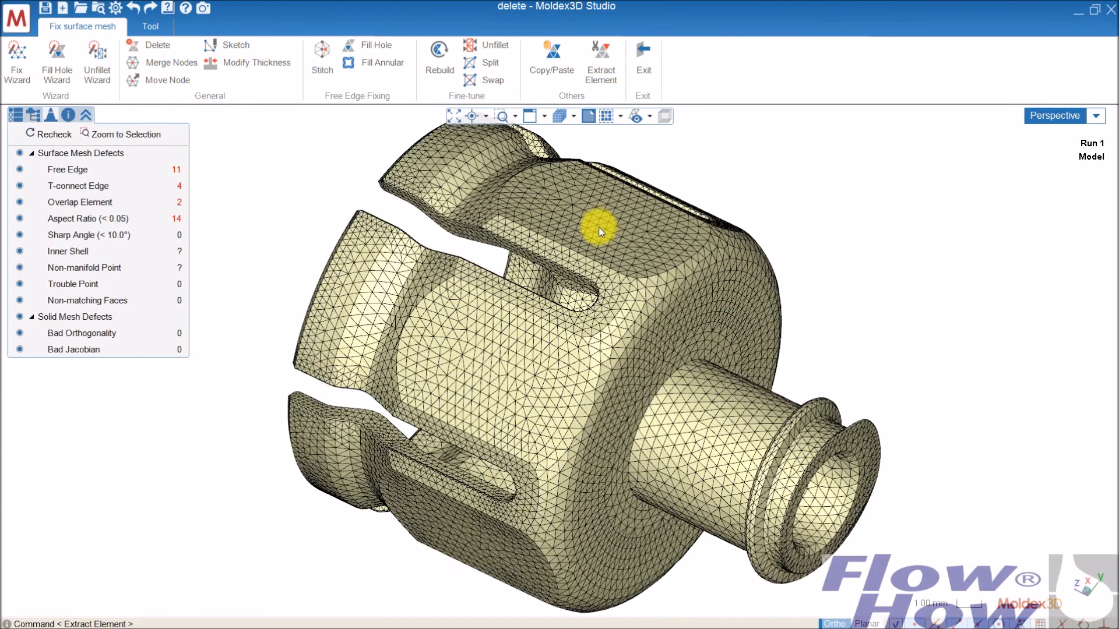
scroll(593, 208, "up", 2)
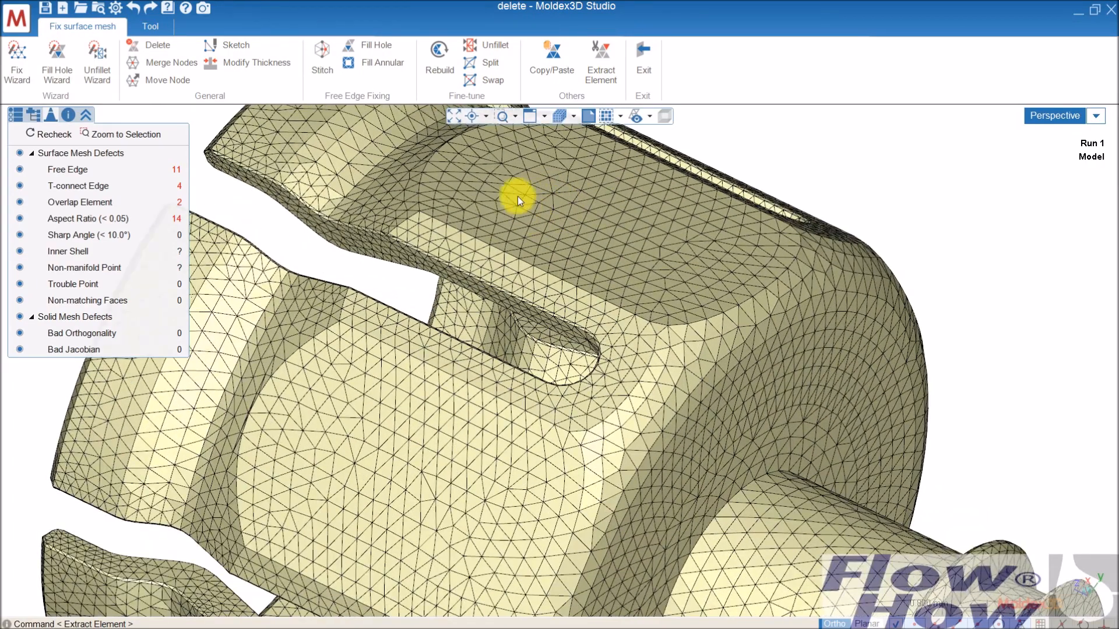
middle_click_drag(756, 324, 559, 273)
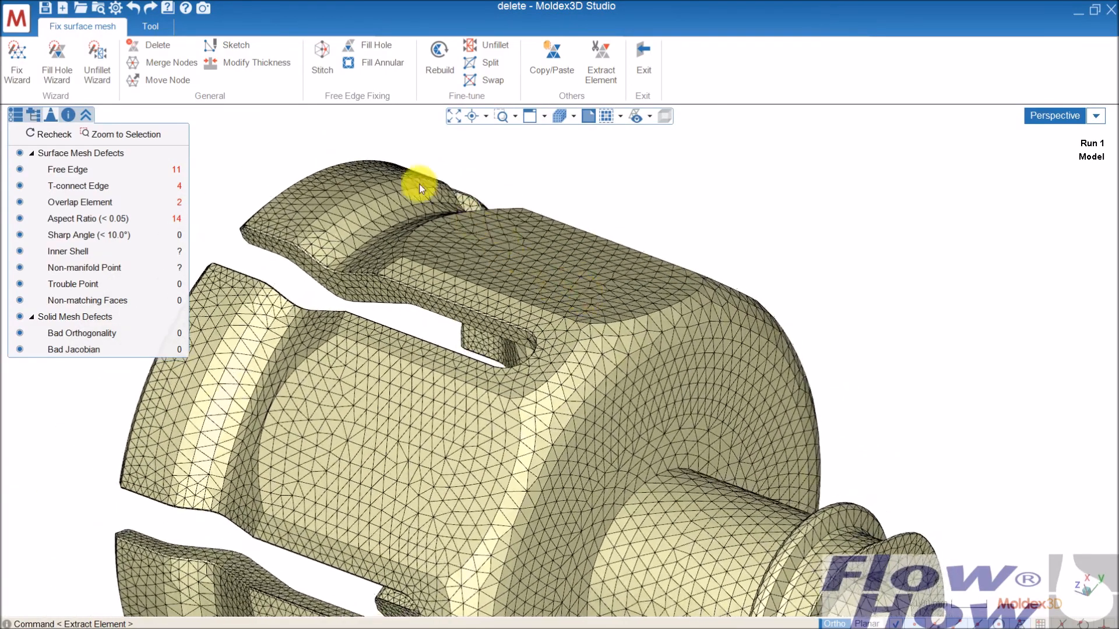
- Without spreading the selection, move a single mesh face on the cap's flat outer side outward a short distance using Modify Thickness
left_click(257, 62)
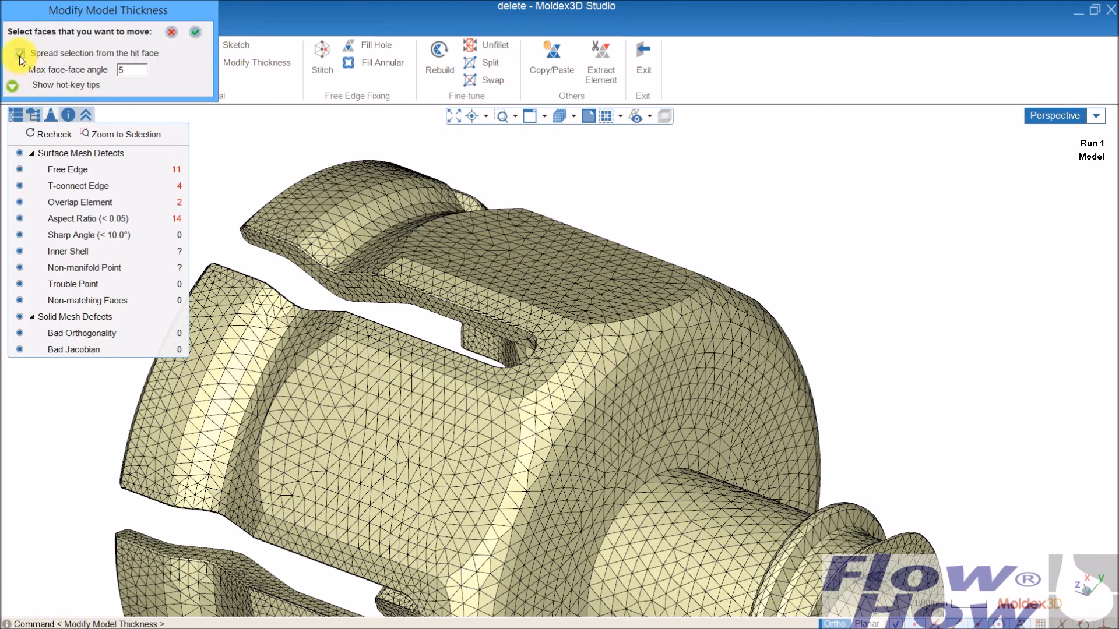
middle_click_drag(554, 242, 534, 323)
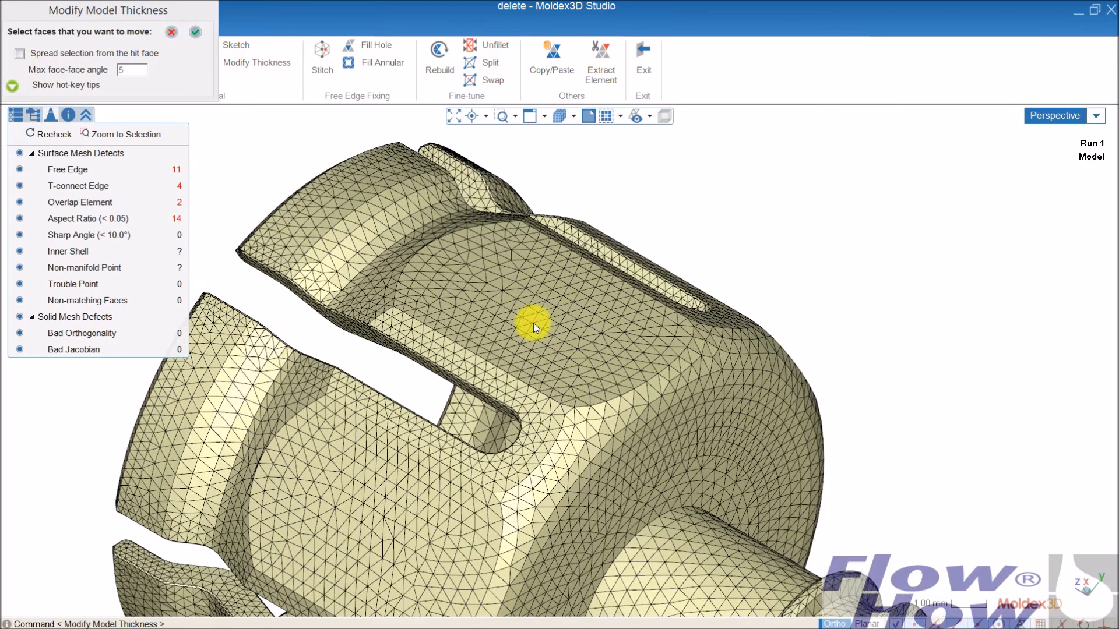
left_click(529, 315)
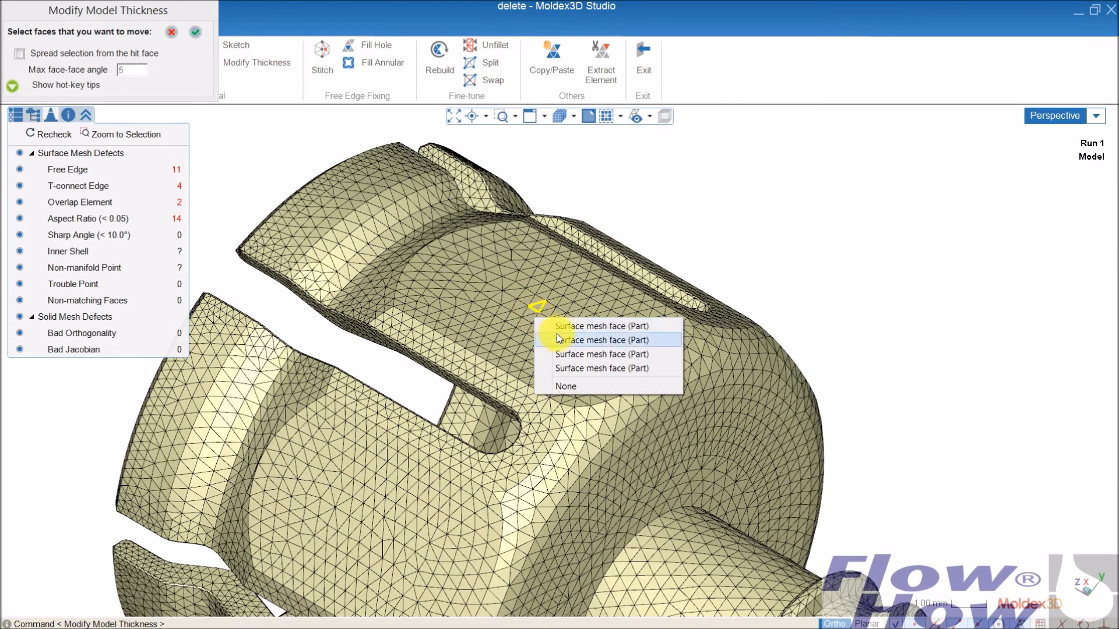
left_click(551, 326)
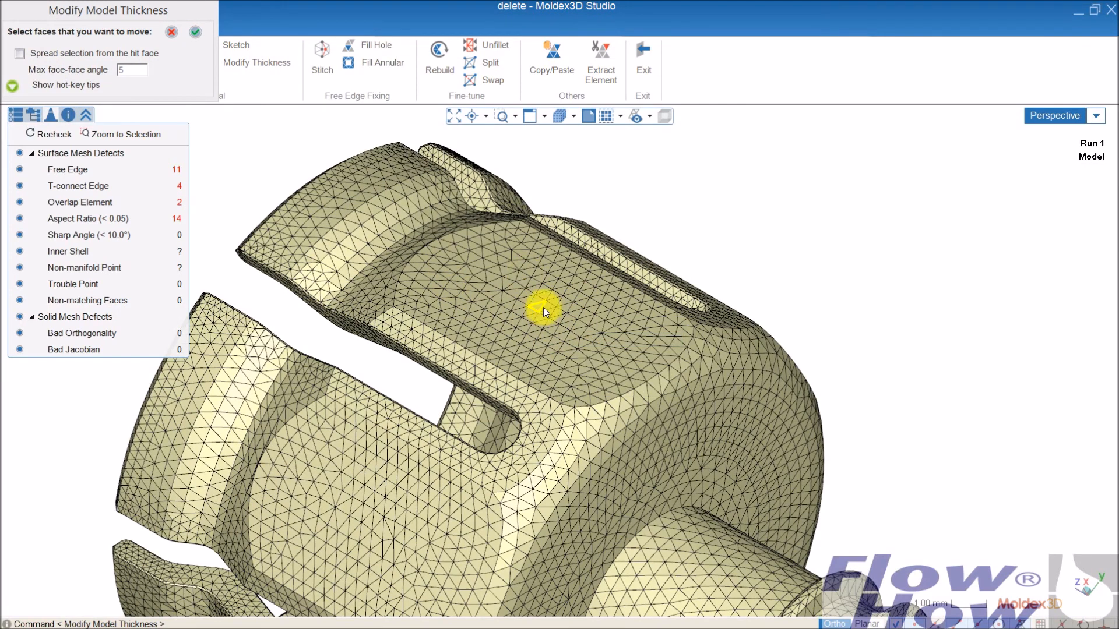
left_click(196, 31)
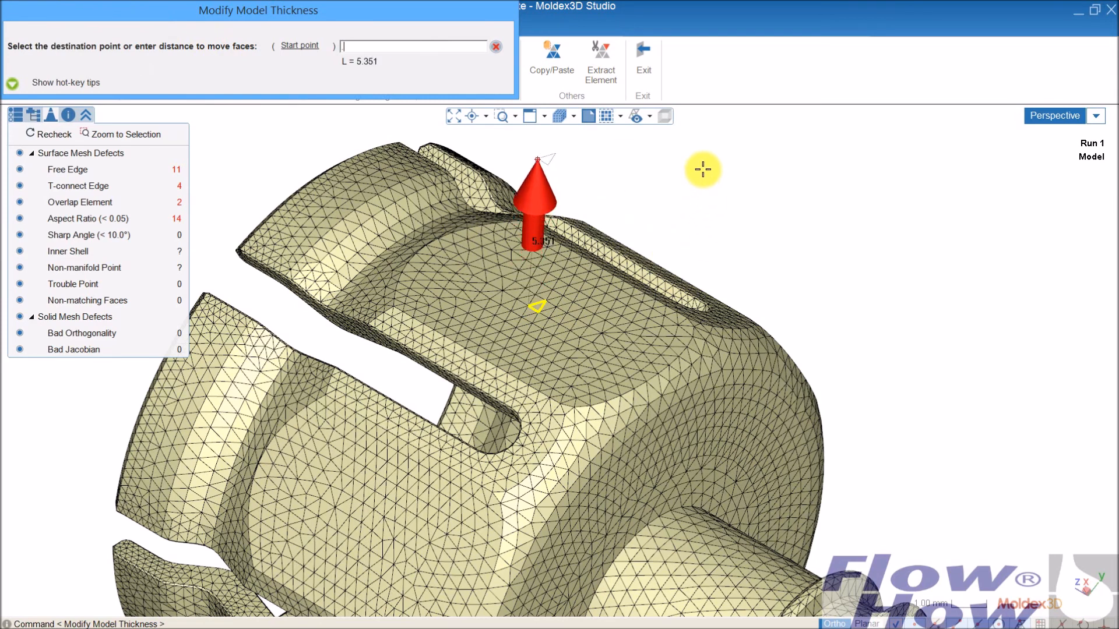
type("2")
key("Return")
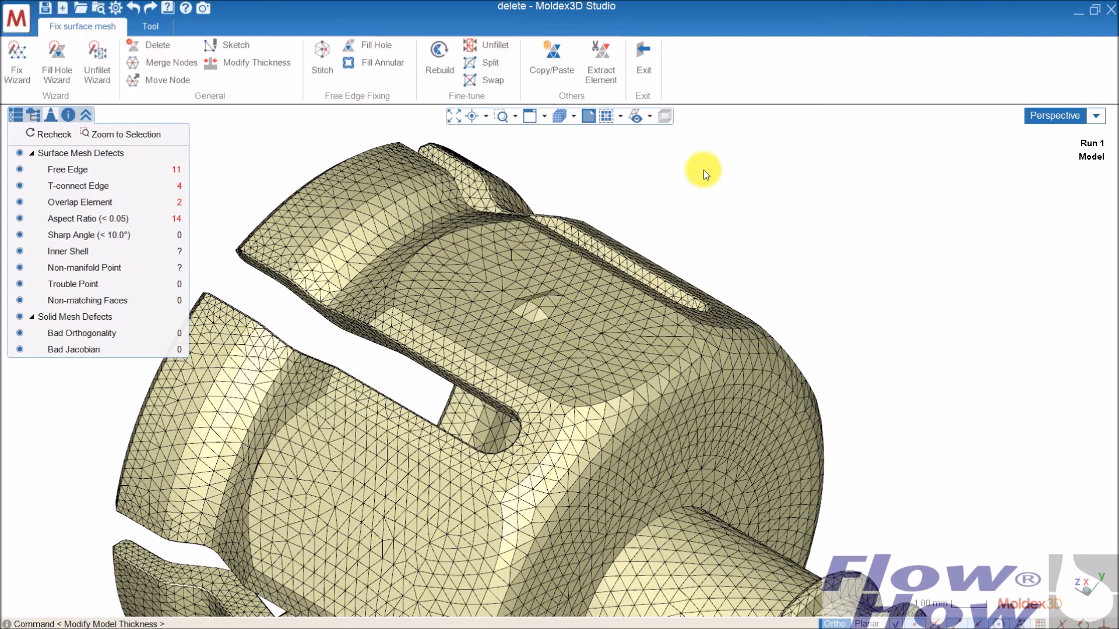
- Inspect the raised mesh face from another angle and undo the single-face thickness change
mouse_move(566, 338)
middle_mouse_down()
mouse_move(655, 282)
mouse_move(719, 309)
mouse_move(657, 266)
mouse_move(629, 298)
mouse_move(586, 280)
middle_mouse_up()
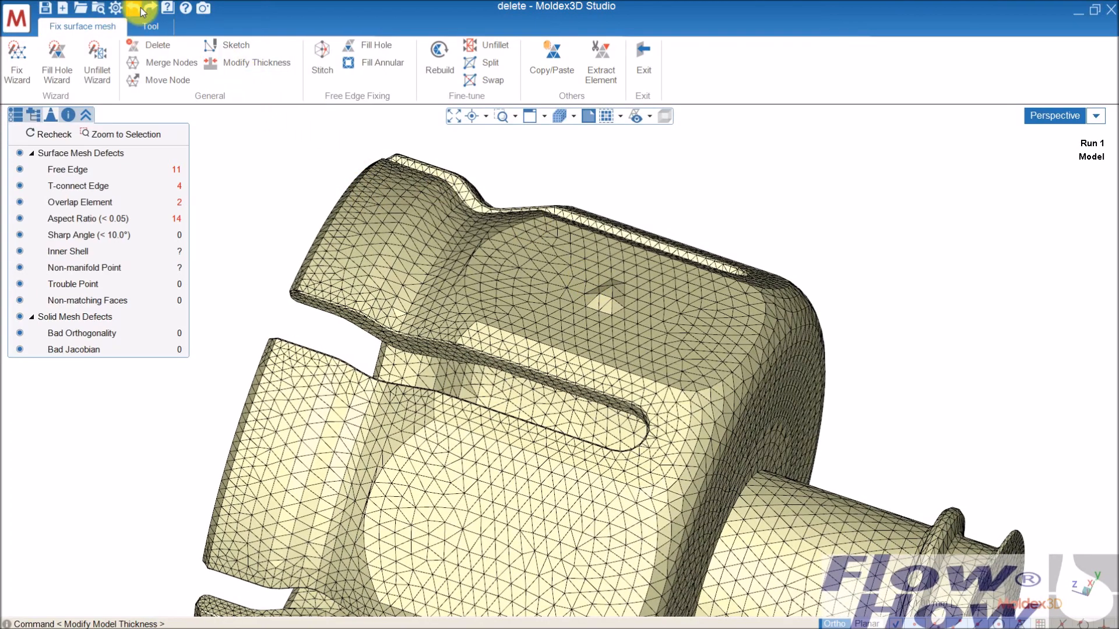
middle_click_drag(644, 333, 602, 305)
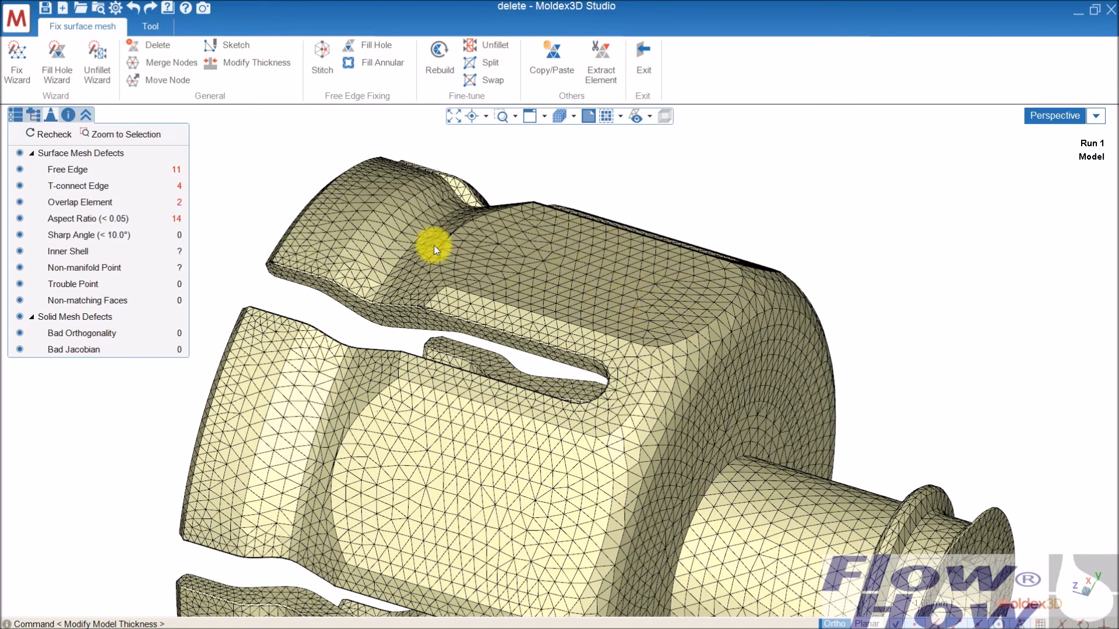
- Modify the thickness of the whole flat outer face, spreading the selection with a max face-face angle of 5 and moving it .3 outward
left_click(257, 62)
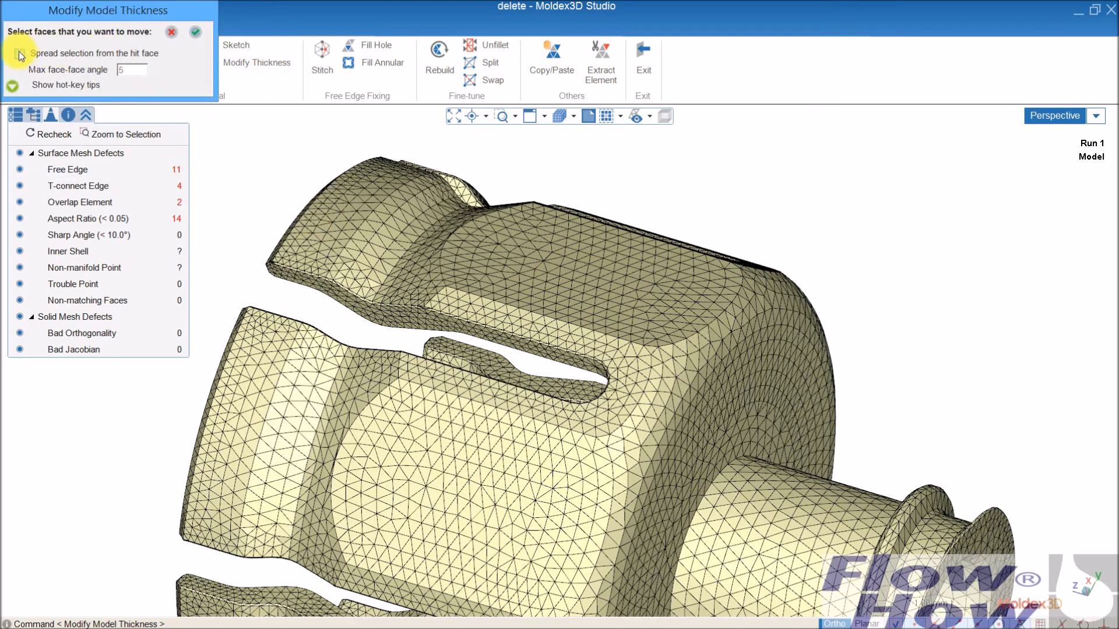
left_click(592, 269)
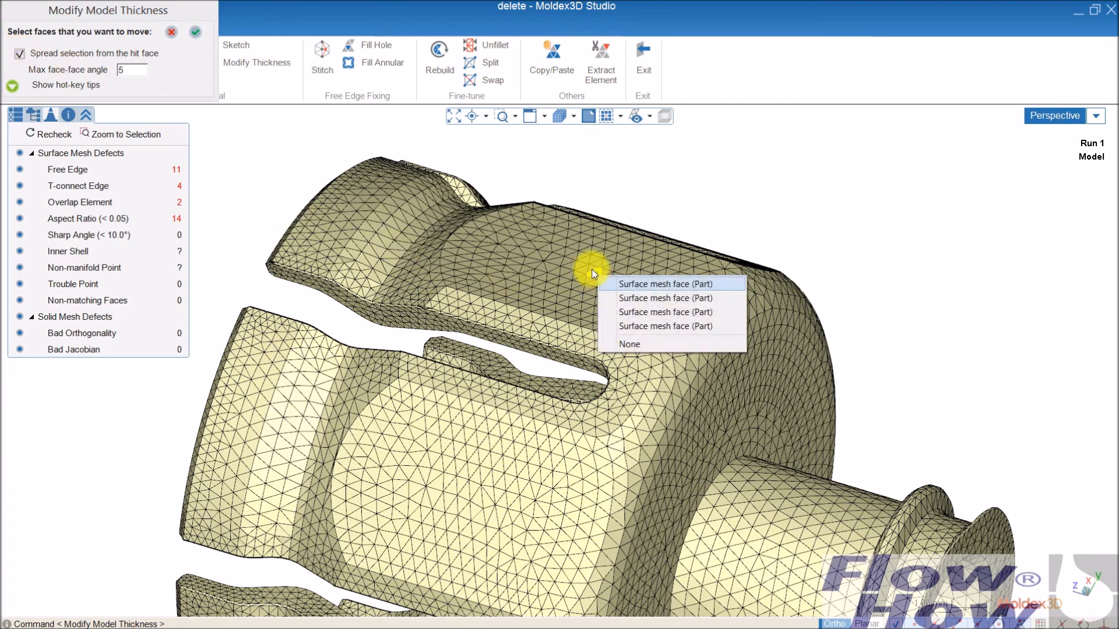
left_click(647, 285)
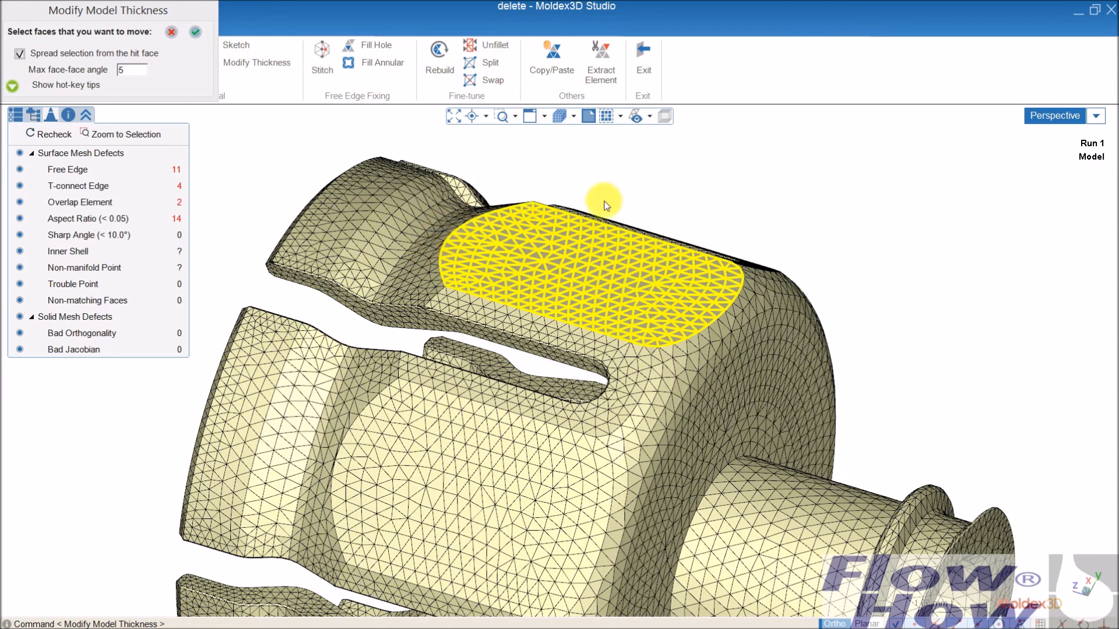
left_click(194, 33)
left_click(427, 48)
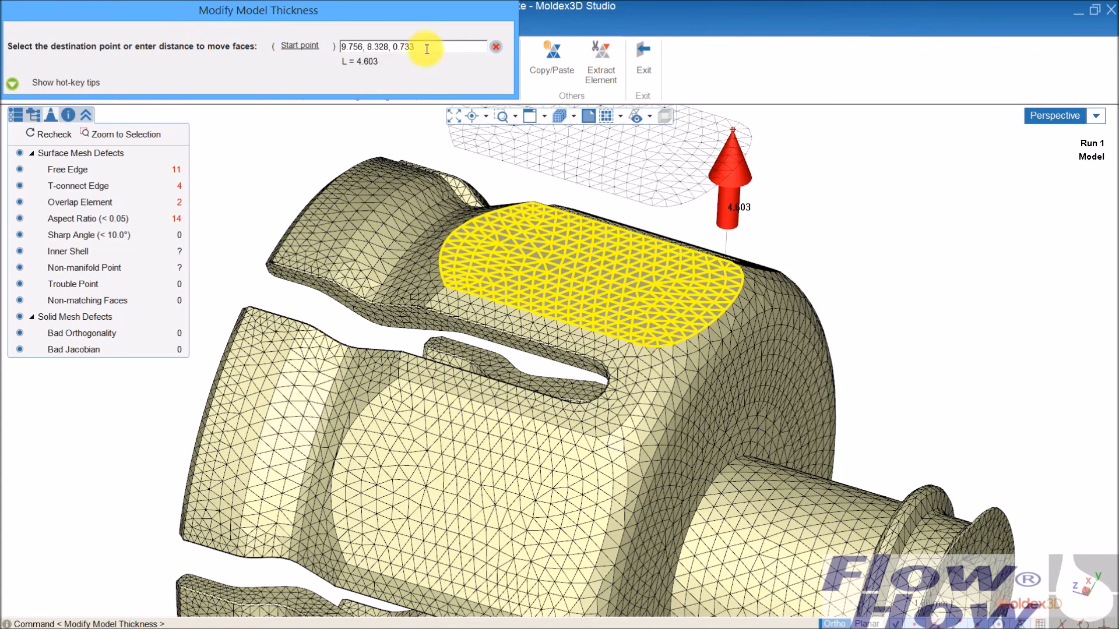
left_click_drag(427, 48, 314, 42)
type(".3")
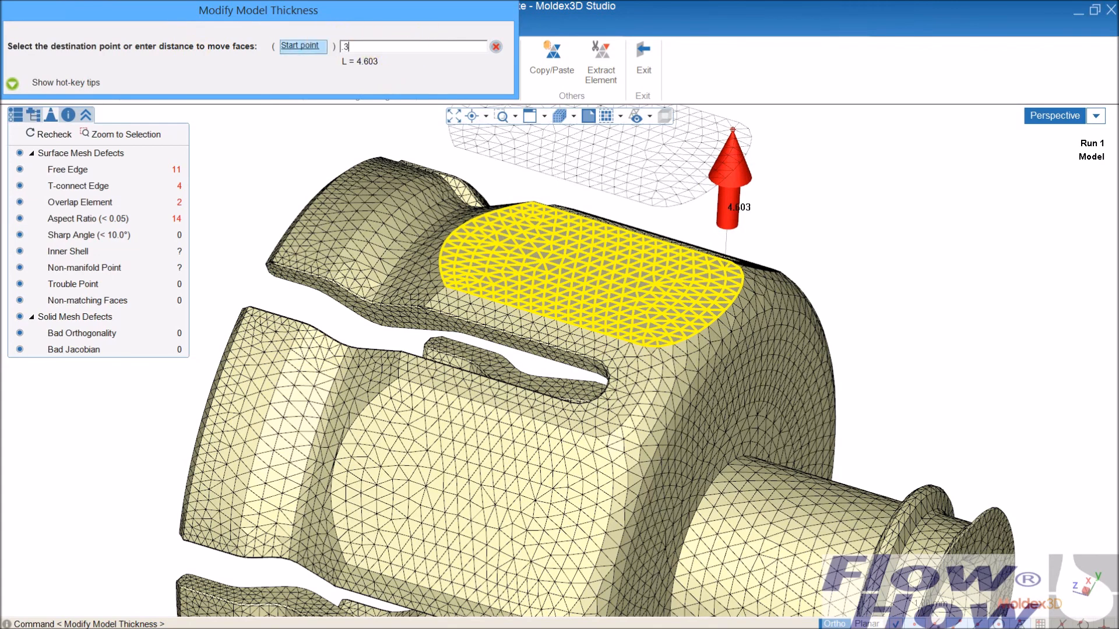
key("Return")
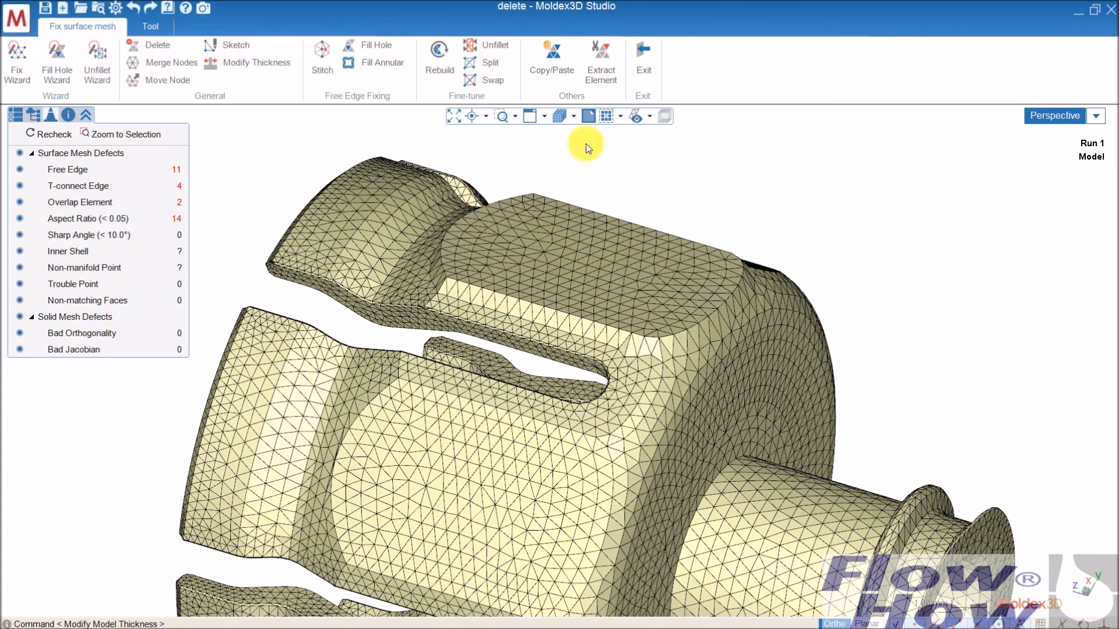
- Inspect the thickened flat face from other angles and undo its thickness change
middle_click_drag(607, 332, 590, 230)
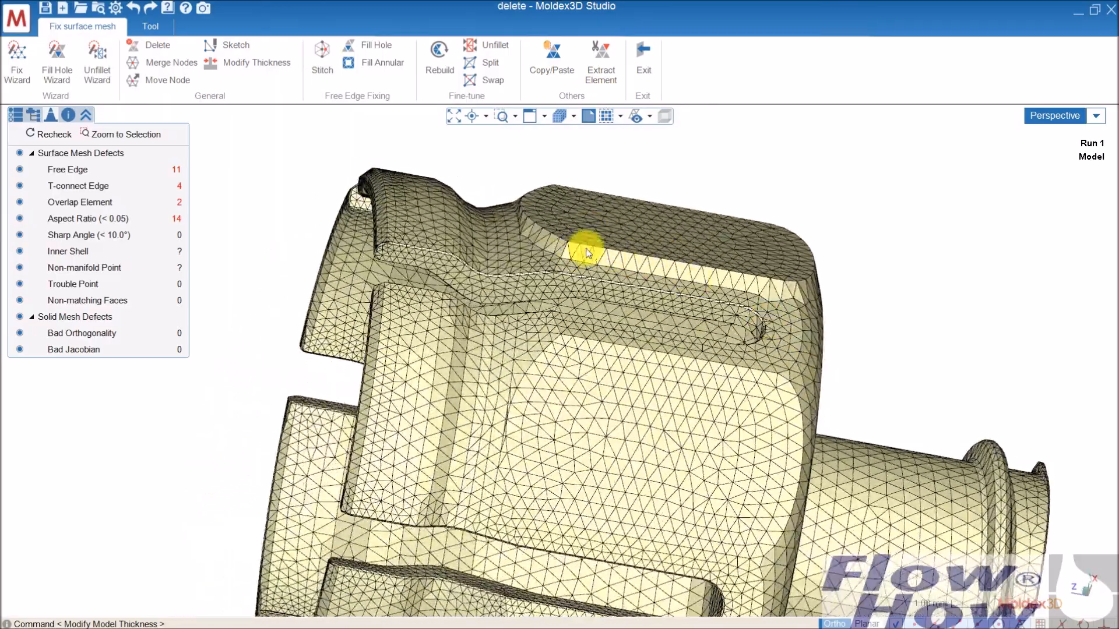
middle_click_drag(662, 263, 645, 292)
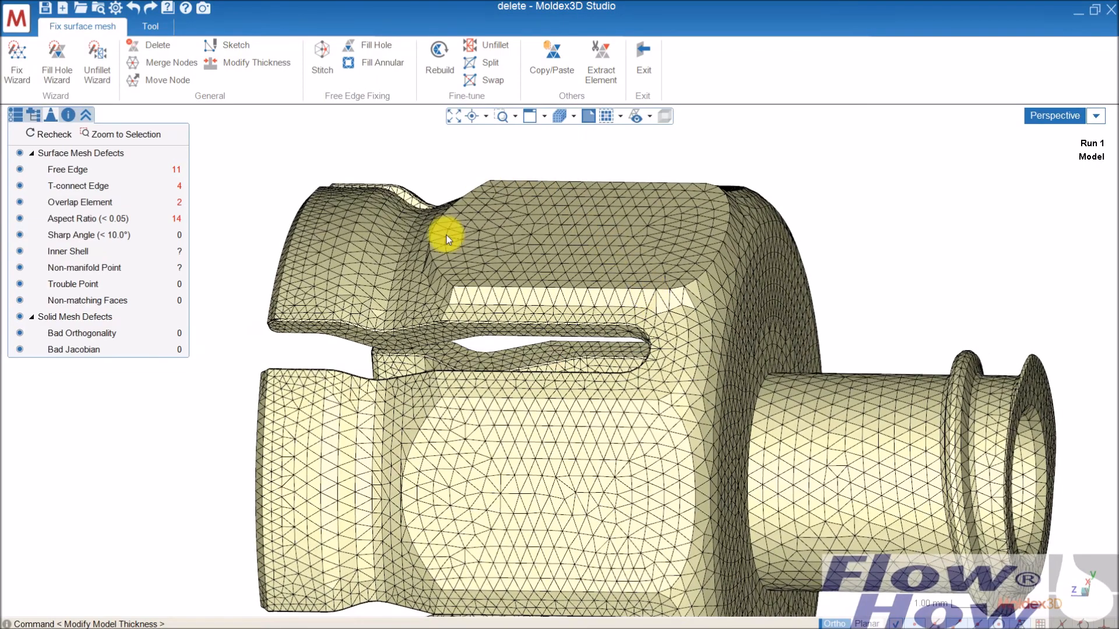
left_click(132, 12)
- Use Extract Element on the cap's inner cylindrical wall to separate a narrow vertical strip of elements midway between two slots
middle_click_drag(419, 239, 592, 419)
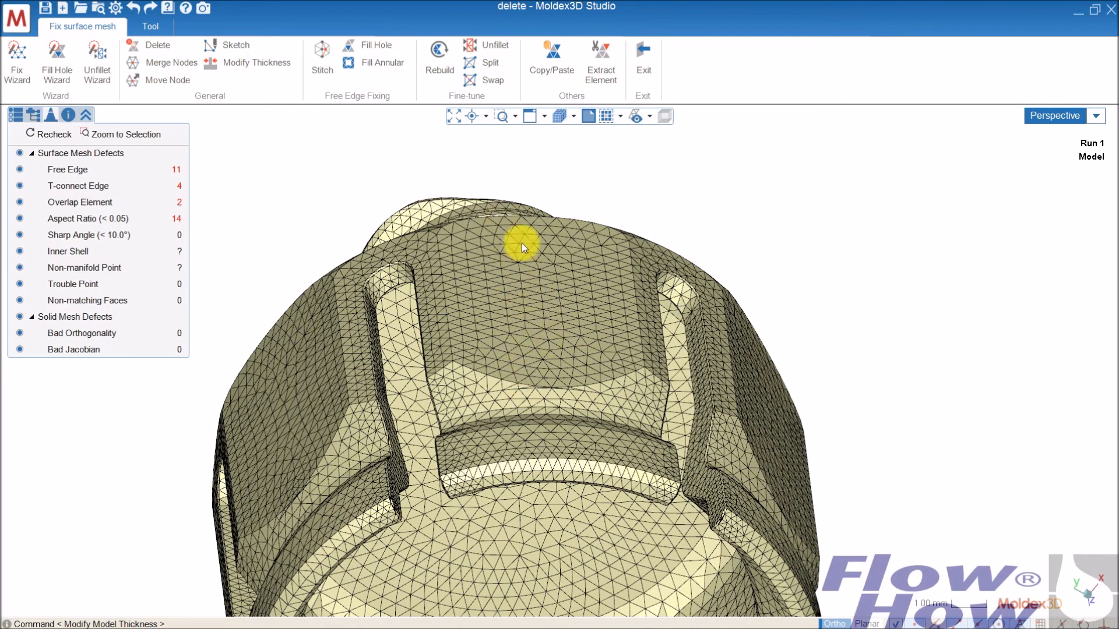
middle_click_drag(579, 405, 510, 237)
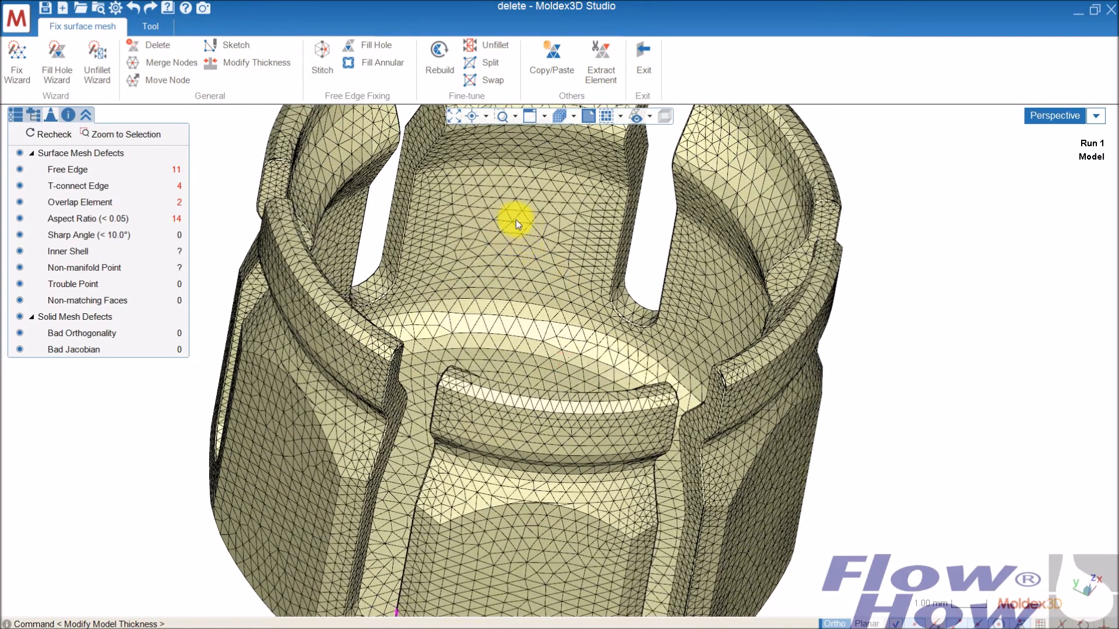
left_click(512, 219)
left_click(600, 66)
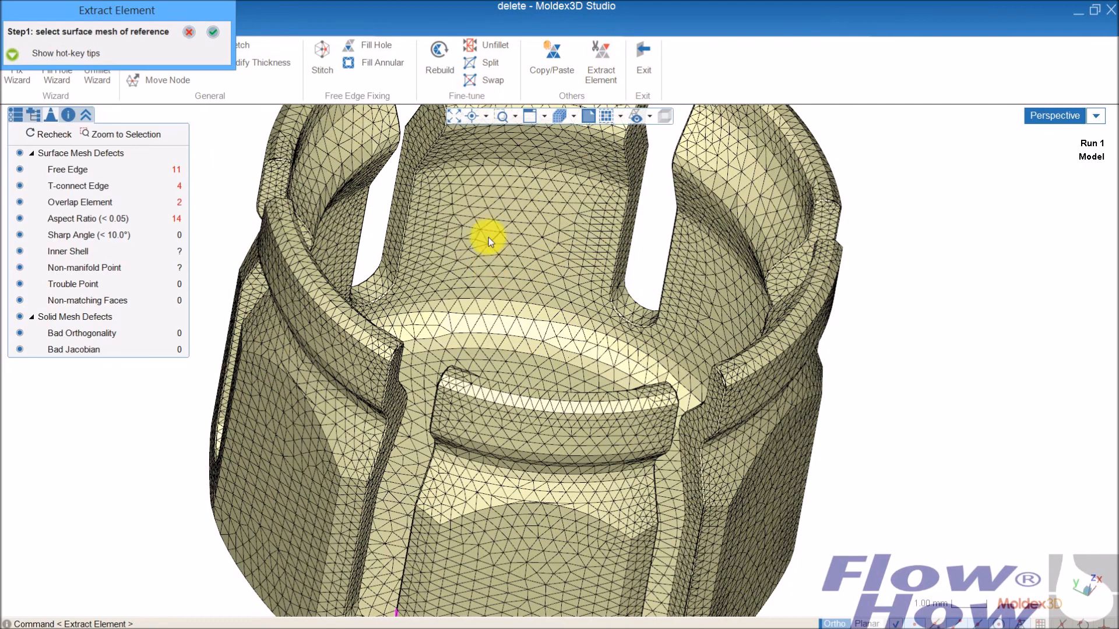
left_click(512, 221)
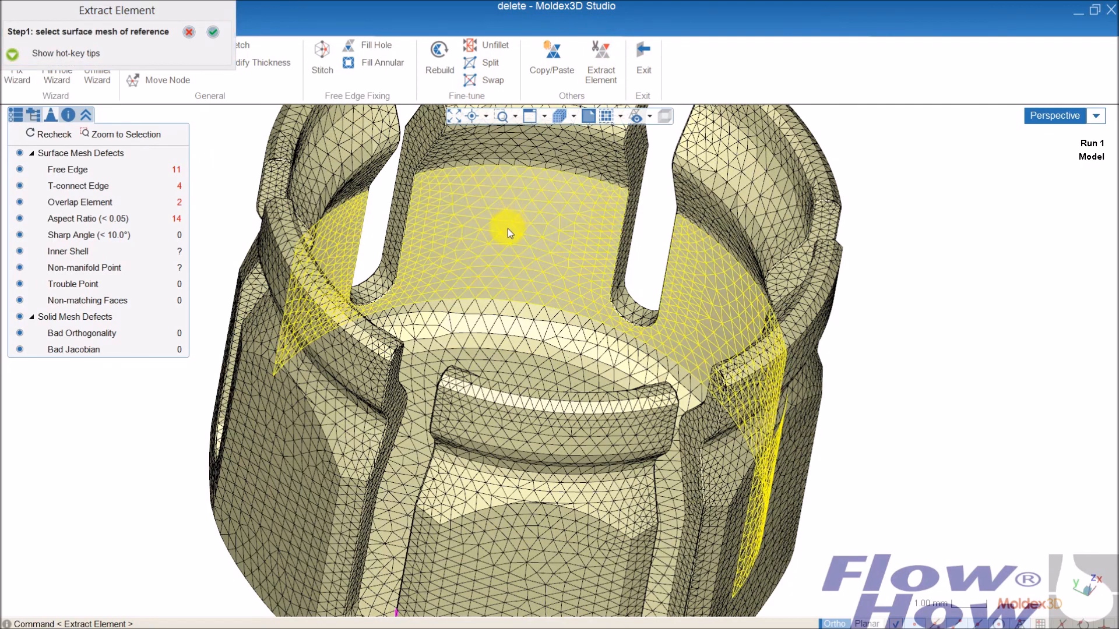
right_click(509, 227)
mouse_move(500, 262)
right_mouse_down()
mouse_move(500, 344)
mouse_move(463, 342)
mouse_move(499, 257)
mouse_move(470, 387)
mouse_move(427, 416)
mouse_move(442, 424)
mouse_move(475, 369)
right_mouse_up()
left_click_drag(483, 319, 530, 168)
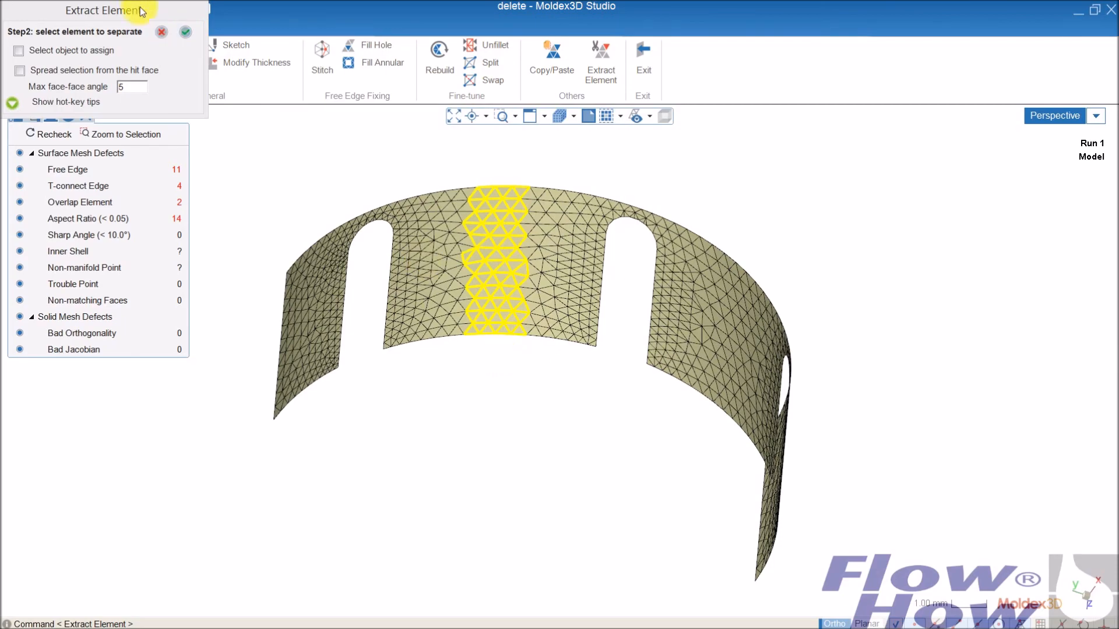
left_click(179, 32)
- Use Extract Element on the thin band just above the strip to separate its middle elements in line with the strip
middle_click_drag(467, 377, 507, 280)
left_click(501, 341)
scroll(509, 280, "up", 2)
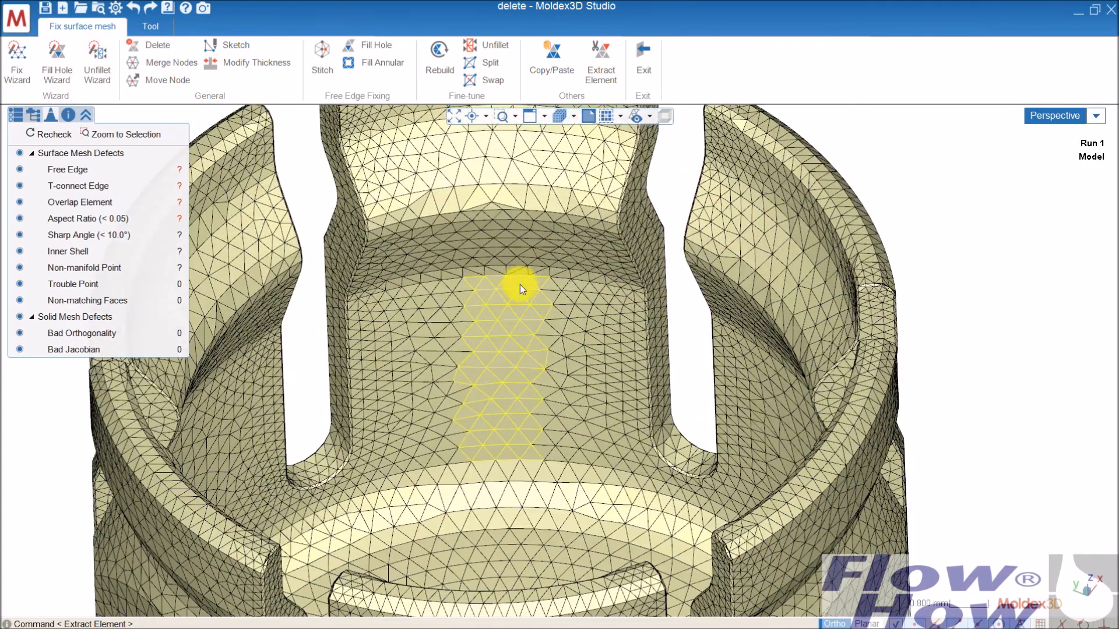
scroll(518, 279, "up", 2)
left_click(509, 266)
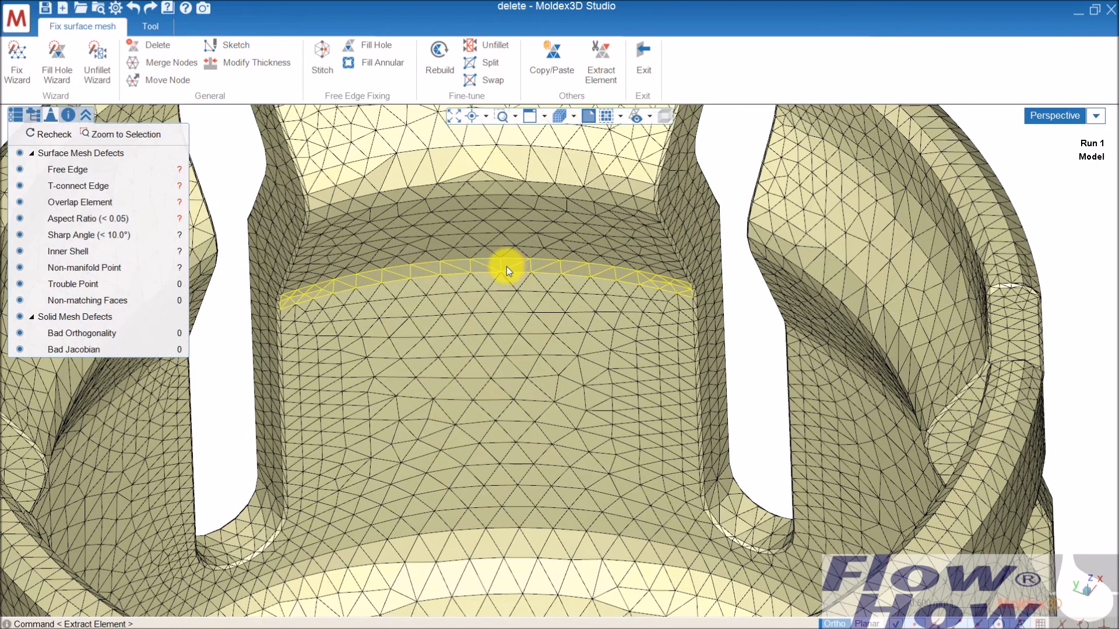
left_click(601, 61)
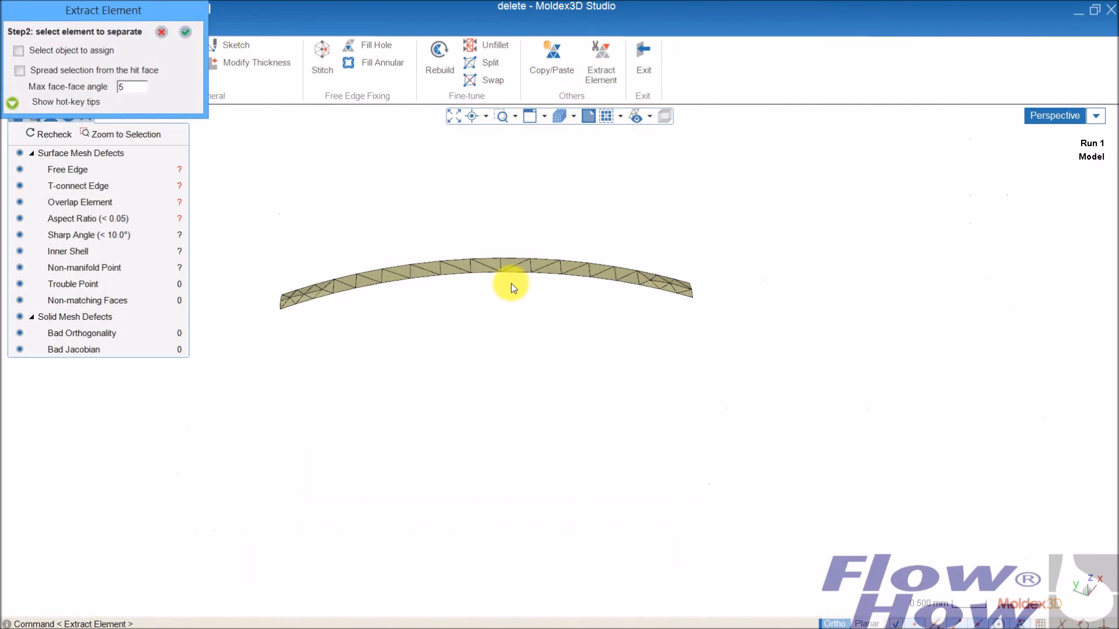
left_click_drag(548, 229, 449, 305)
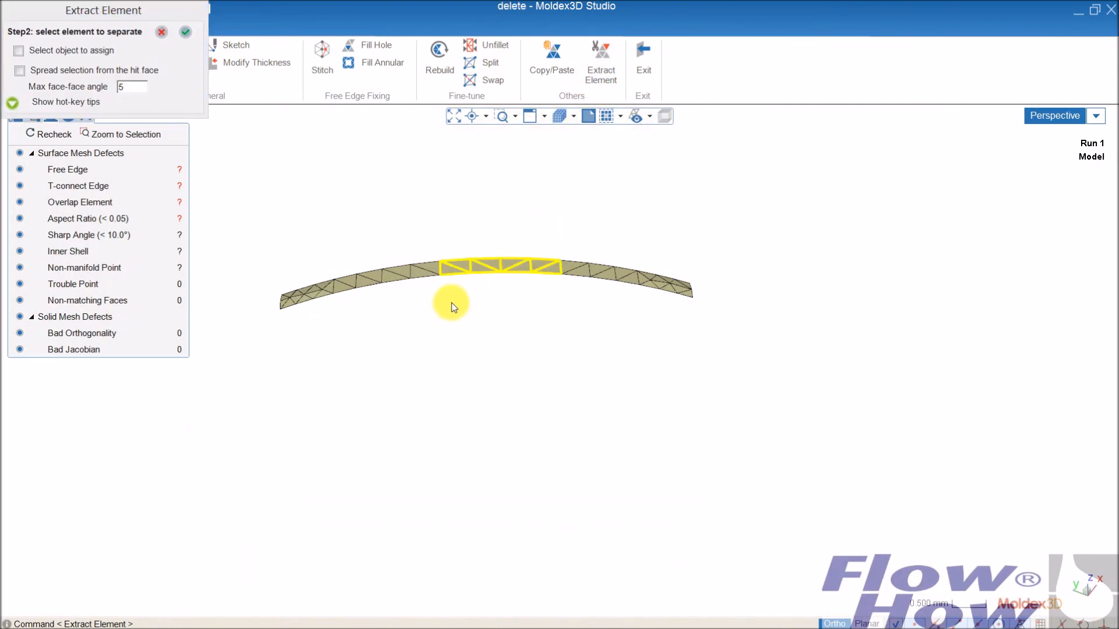
right_click(517, 184)
- Check the separated wall strip and the band segment above it by selecting both, and clear the selection
left_click(509, 319)
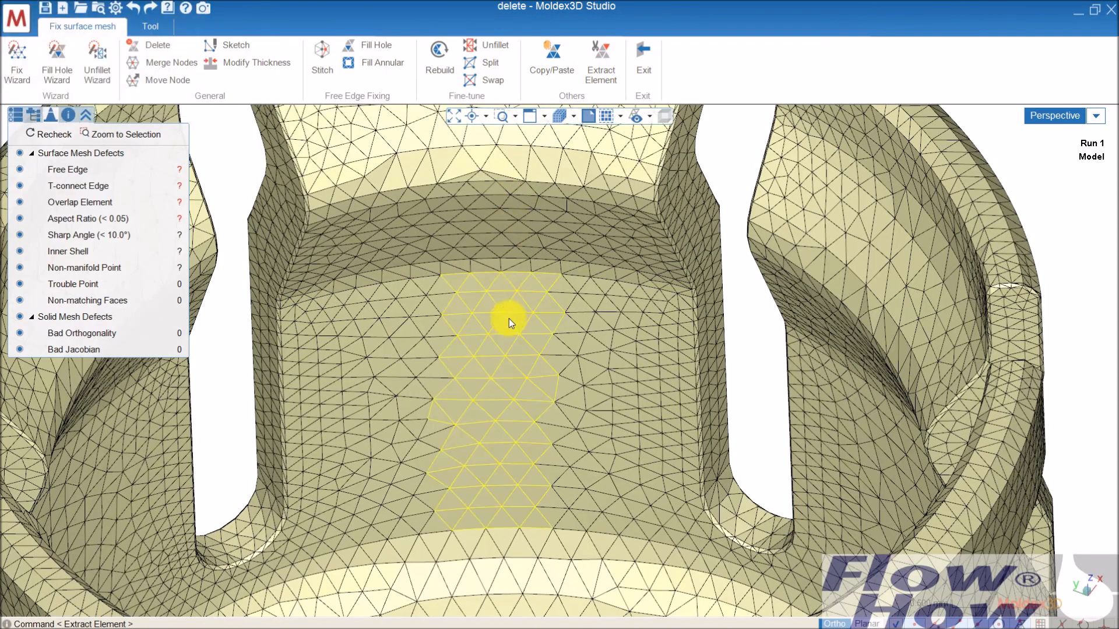
left_click(502, 266)
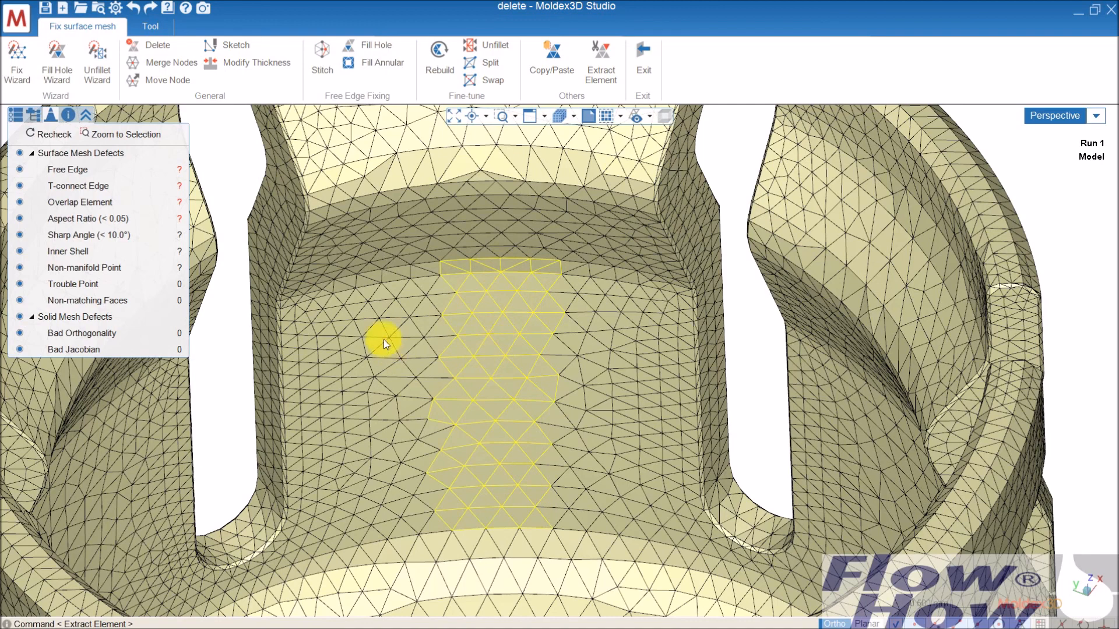
key("Escape")
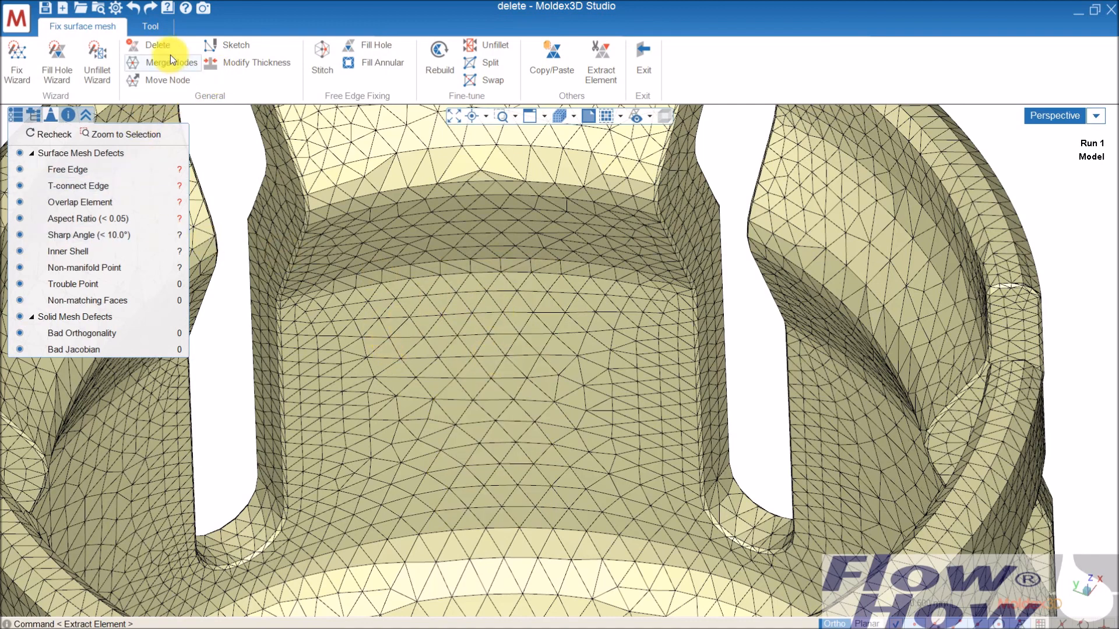
- Start Modify Thickness with spread selection at a max face-face angle of 5 and confirm the inner wall strip and its band segment as the faces
left_click(252, 65)
left_click(502, 347)
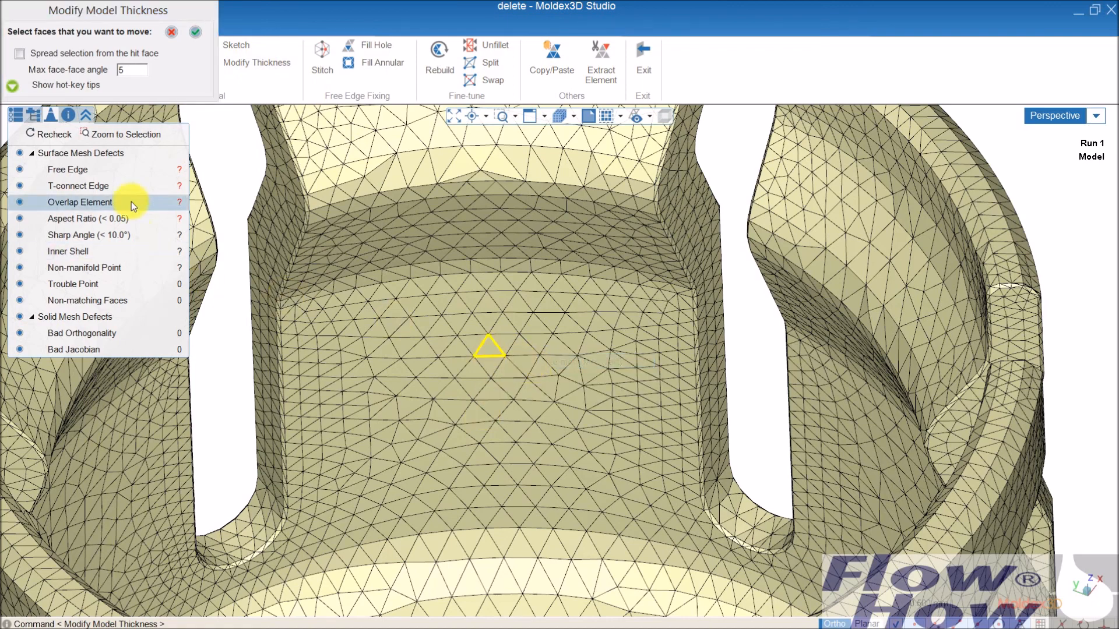
left_click(20, 53)
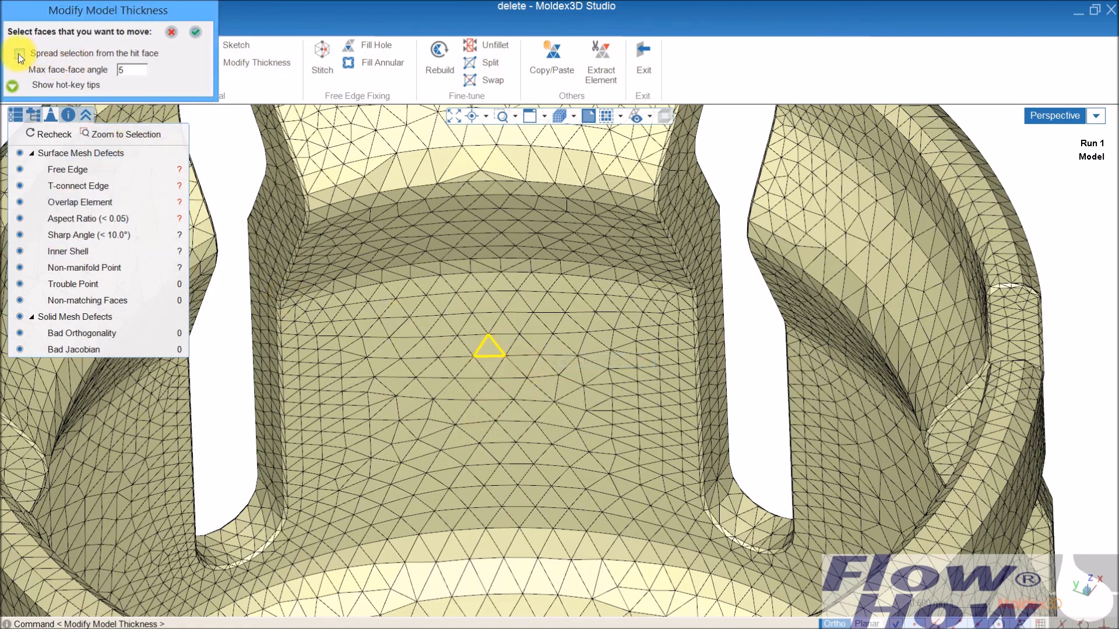
left_click(492, 351)
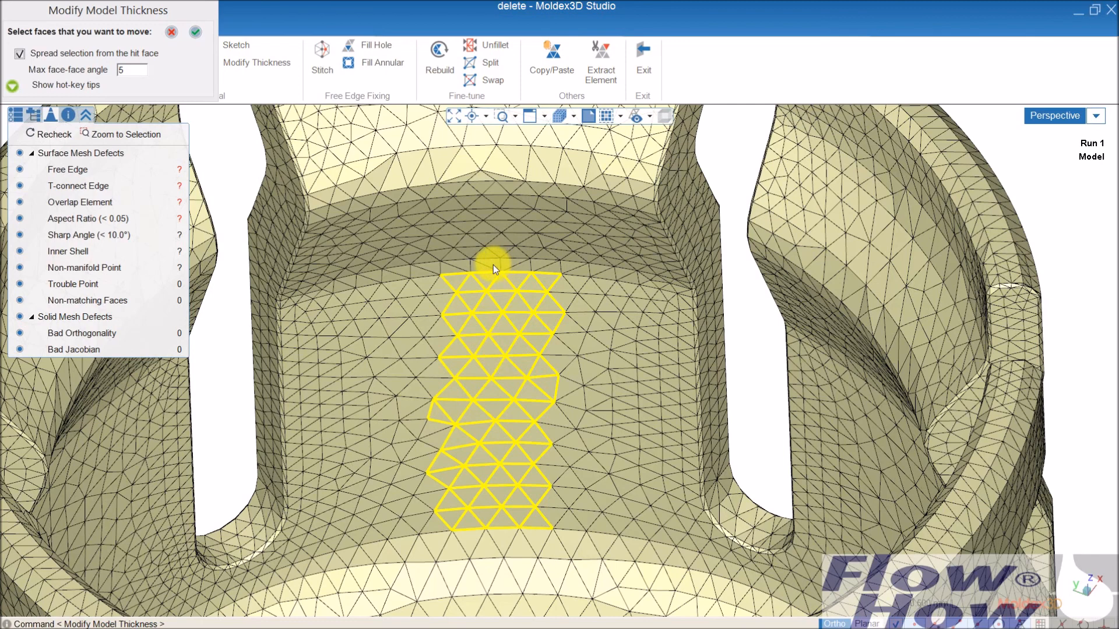
mouse_move(493, 265)
left_click(531, 280)
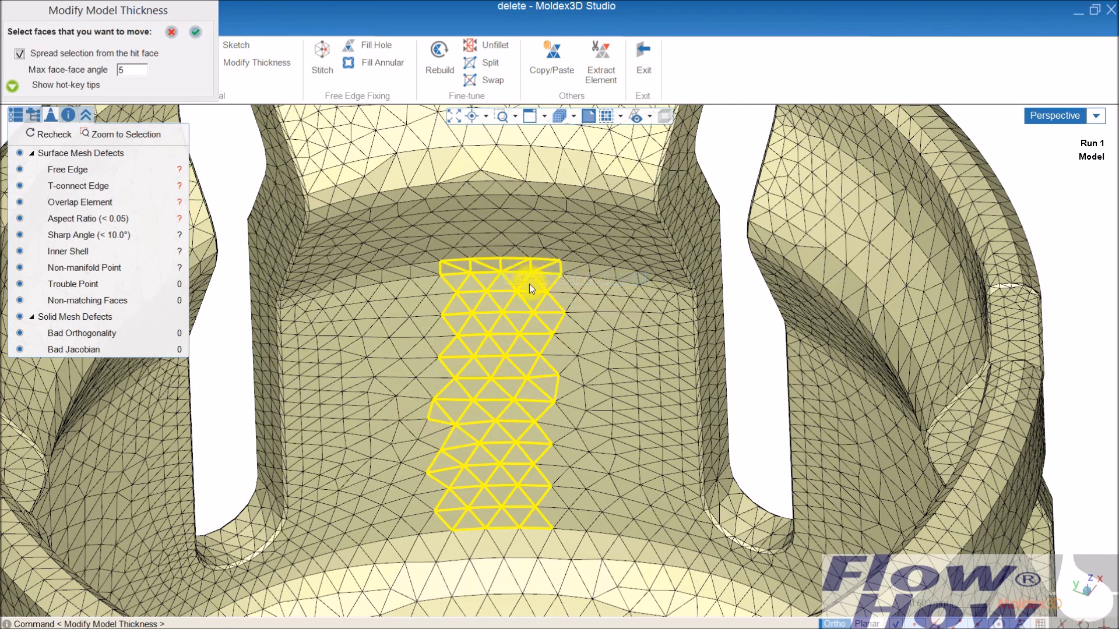
left_click(195, 31)
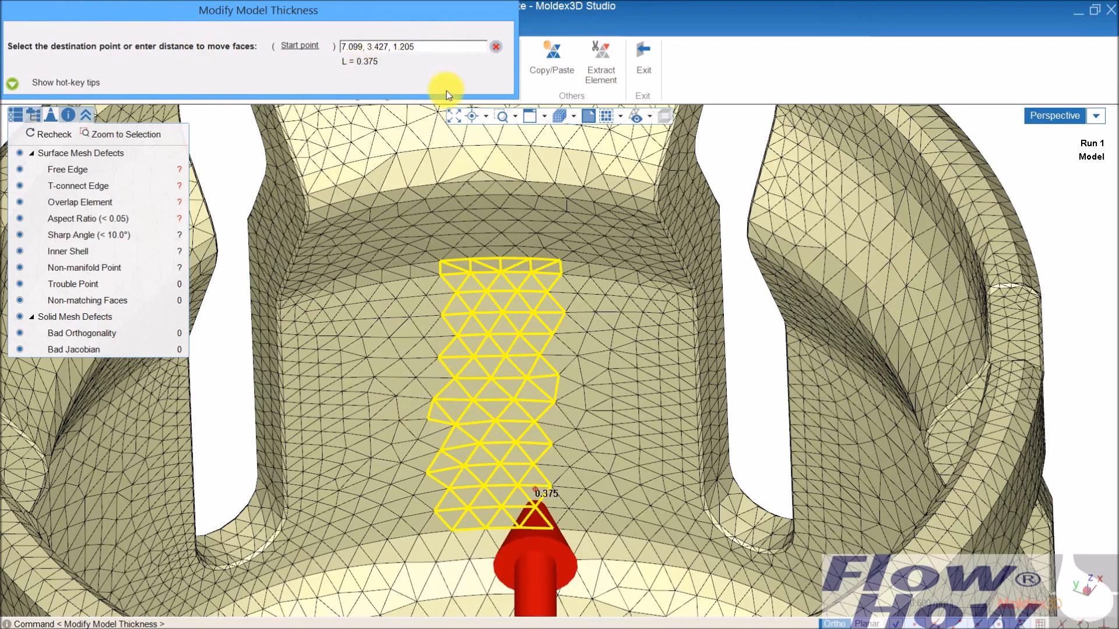
- Move the selected strip and band faces .2 inward from the wall toward the cap's center and inspect the thickened area
middle_click_drag(519, 363, 774, 427)
middle_click_drag(419, 363, 780, 390)
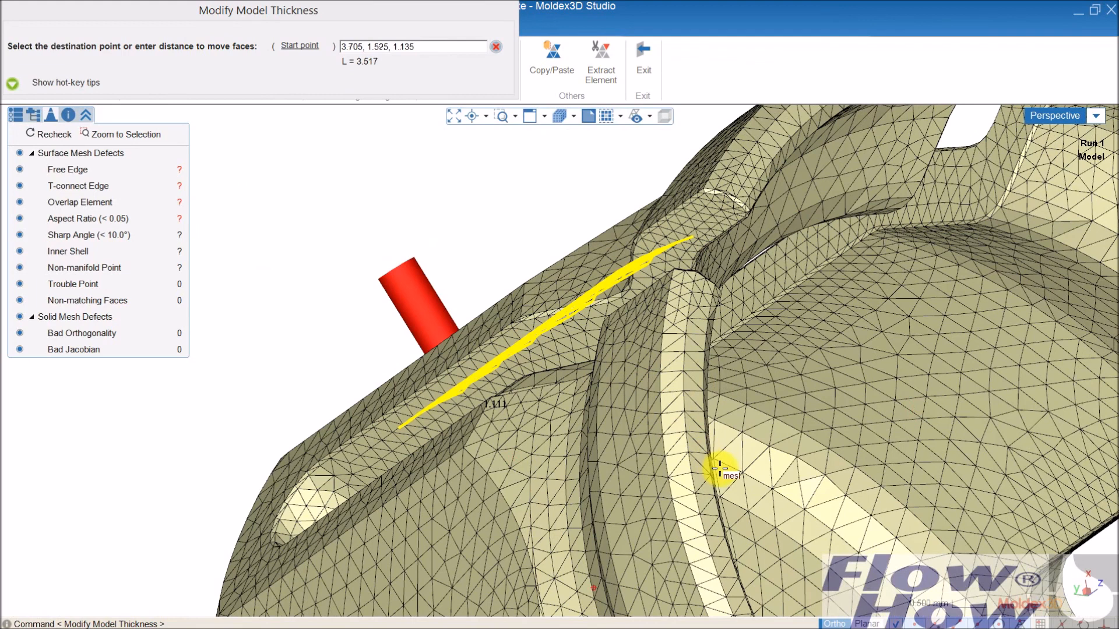
type(".")
type("2")
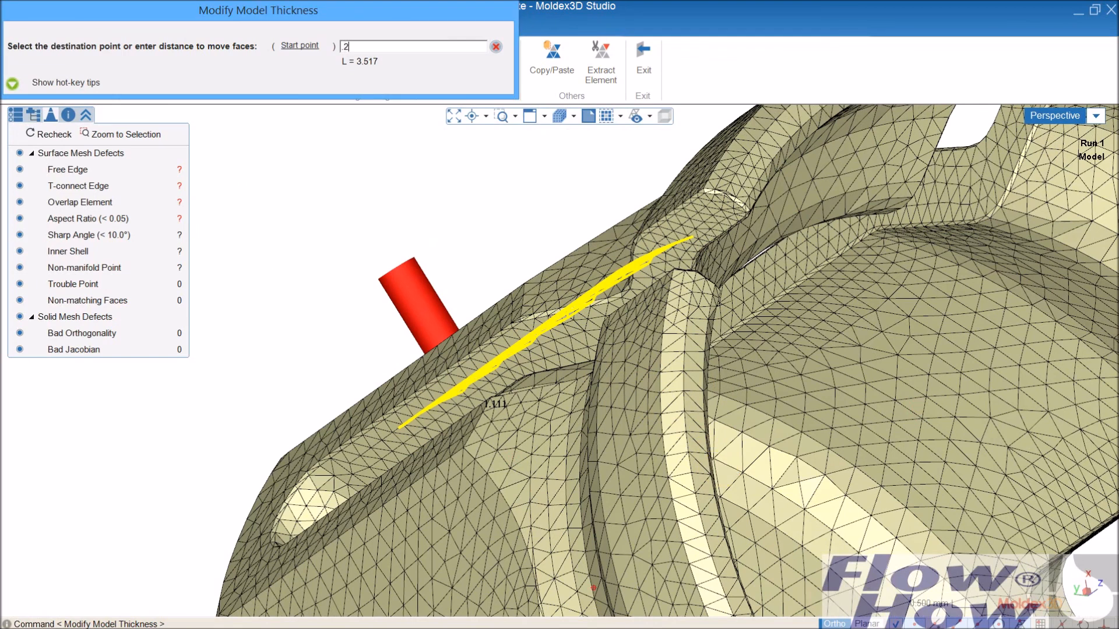
key("Return")
middle_click_drag(779, 420, 690, 388)
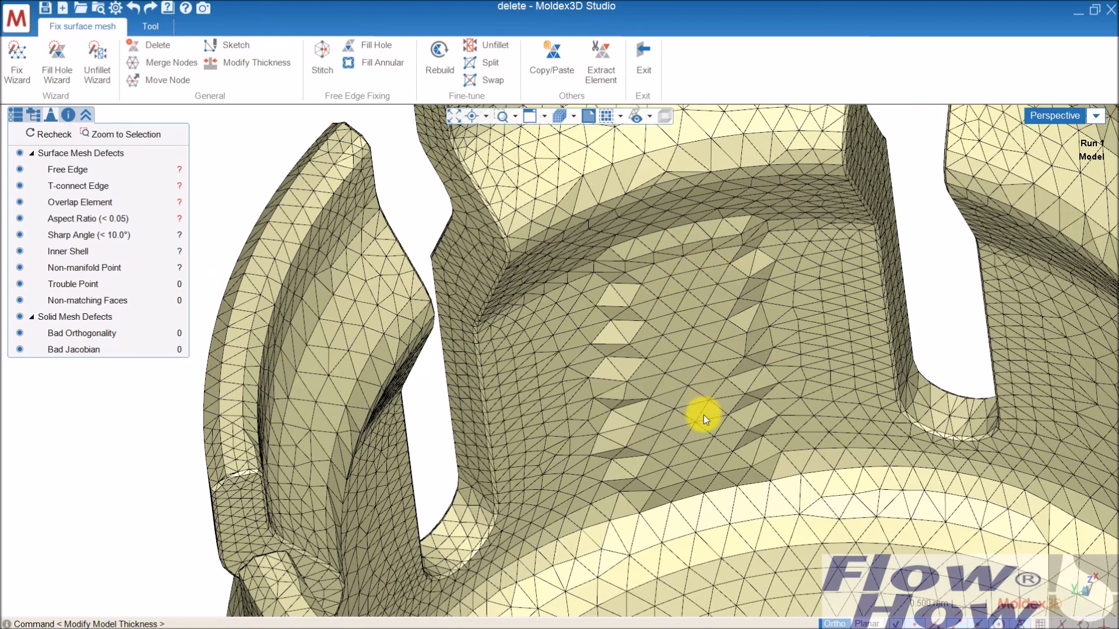
scroll(702, 415, "down", 5)
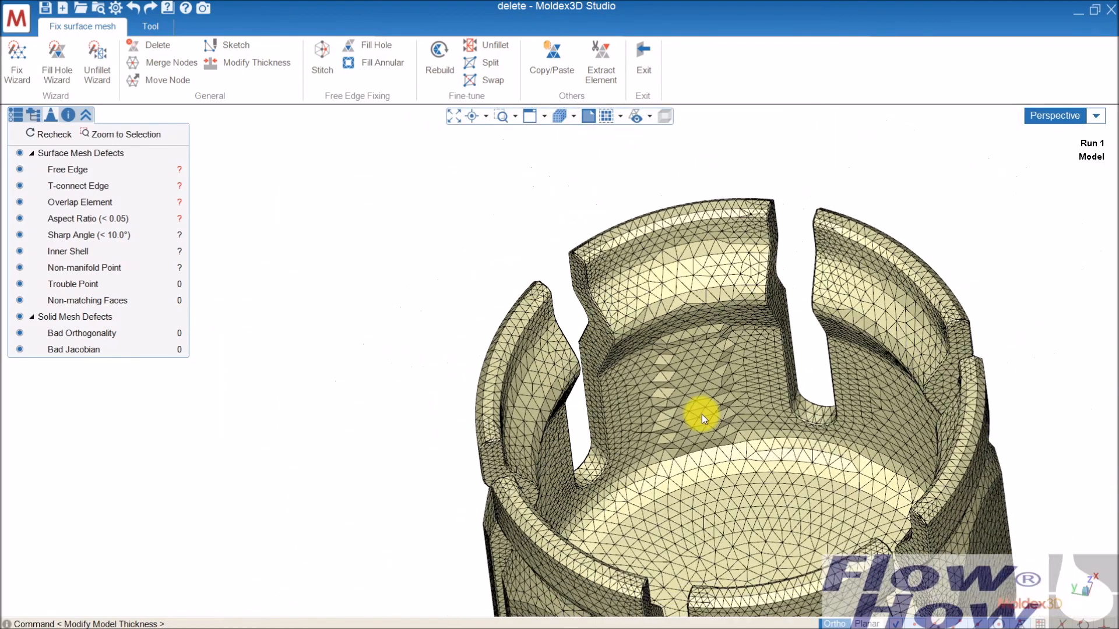
middle_click_drag(723, 415, 694, 385)
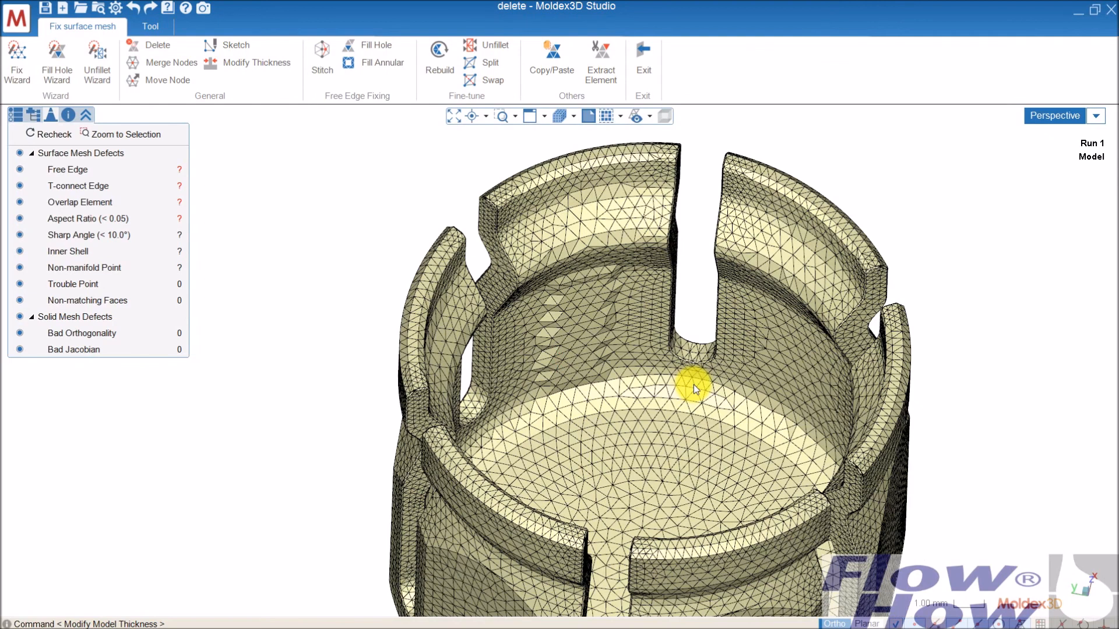